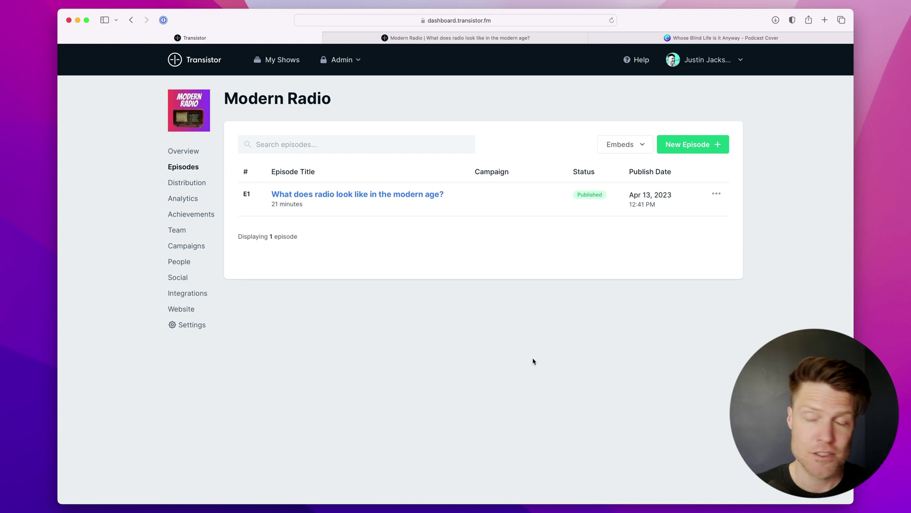
- Open Modern Radio's Distribution page and submit the show to Spotify, now pending approval
{"action": "left_click", "coordinate": [183, 185]}
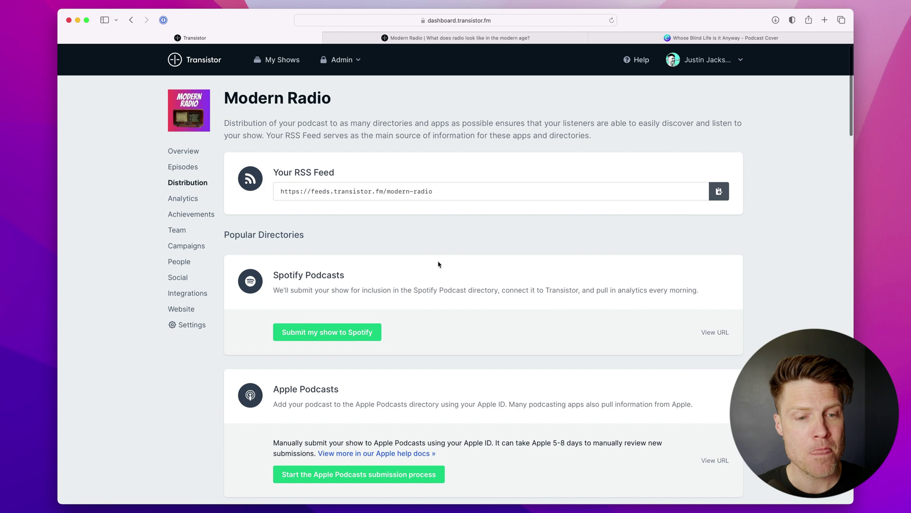
{"action": "scroll", "coordinate": [441, 271], "scroll_direction": "down", "scroll_amount": 3}
{"action": "scroll", "coordinate": [450, 290], "scroll_direction": "down", "scroll_amount": 3}
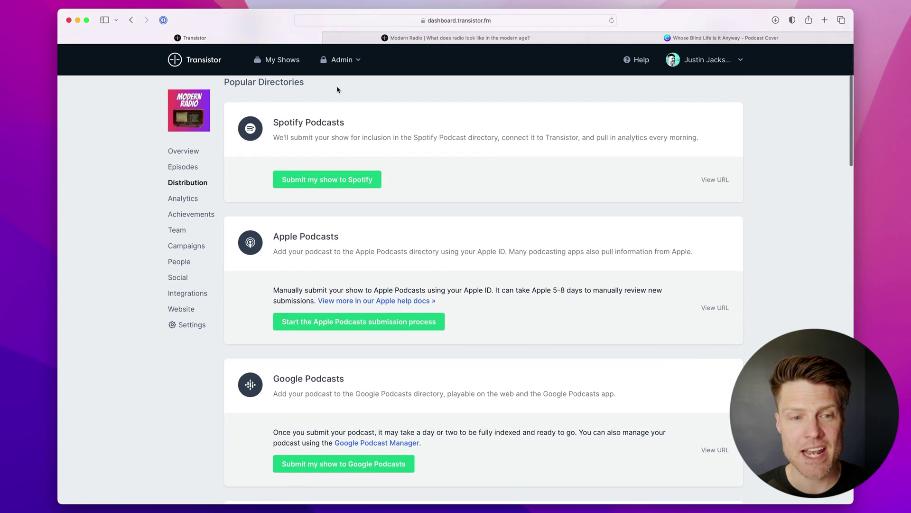
{"action": "left_click", "coordinate": [320, 185]}
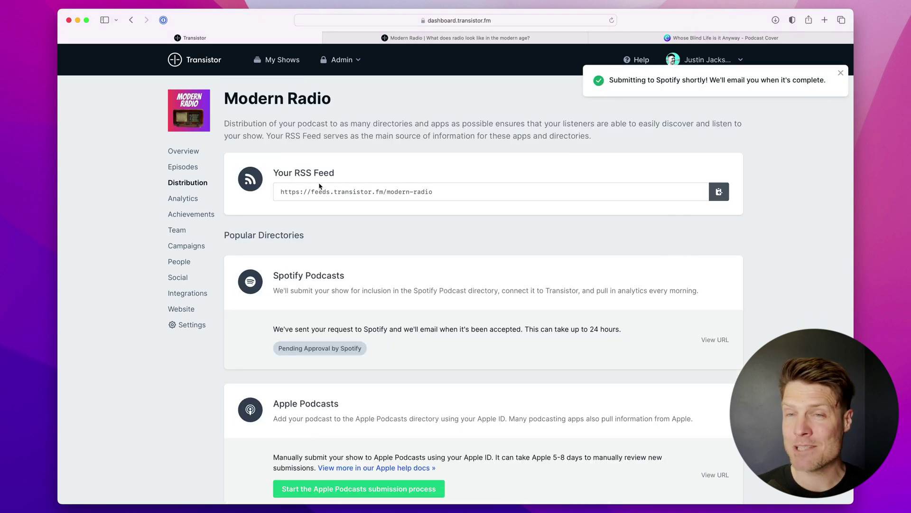
{"action": "scroll", "coordinate": [440, 366], "scroll_direction": "down", "scroll_amount": 2}
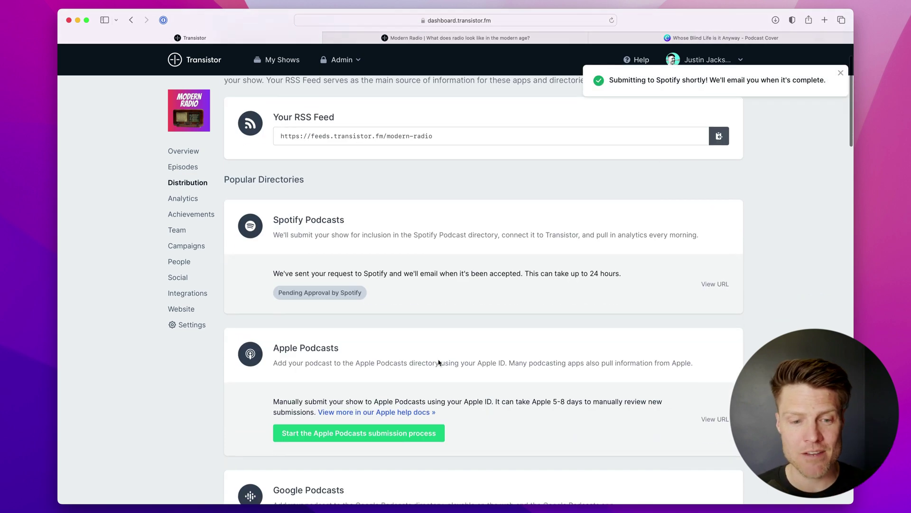
{"action": "scroll", "coordinate": [450, 360], "scroll_direction": "down", "scroll_amount": 7}
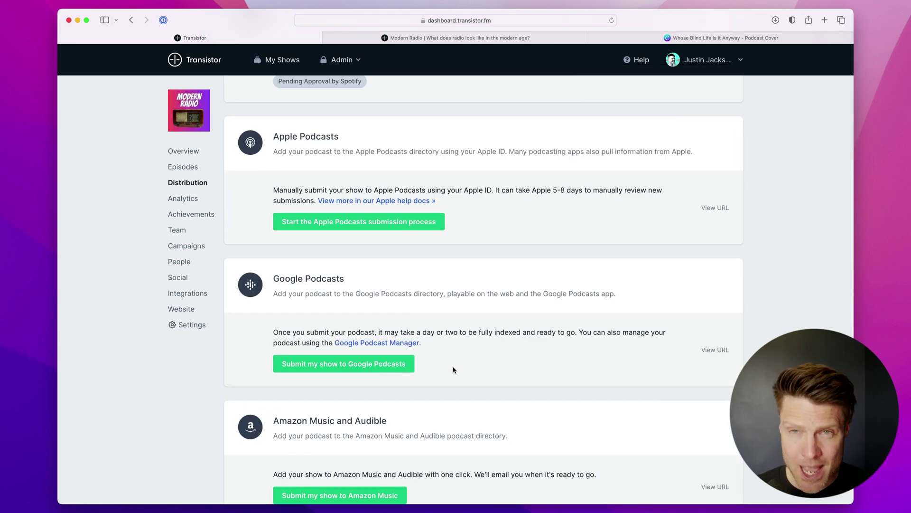
{"action": "left_click", "coordinate": [403, 226]}
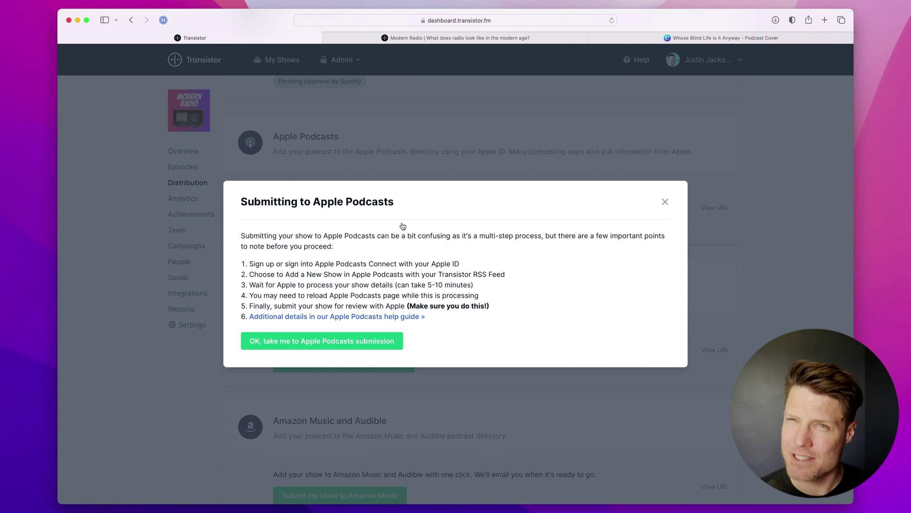
{"action": "left_click", "coordinate": [665, 202]}
{"action": "scroll", "coordinate": [675, 271], "scroll_direction": "down", "scroll_amount": 2}
- Submit Modern Radio to Google Podcasts and to Amazon Music and Audible
{"action": "left_click", "coordinate": [324, 304]}
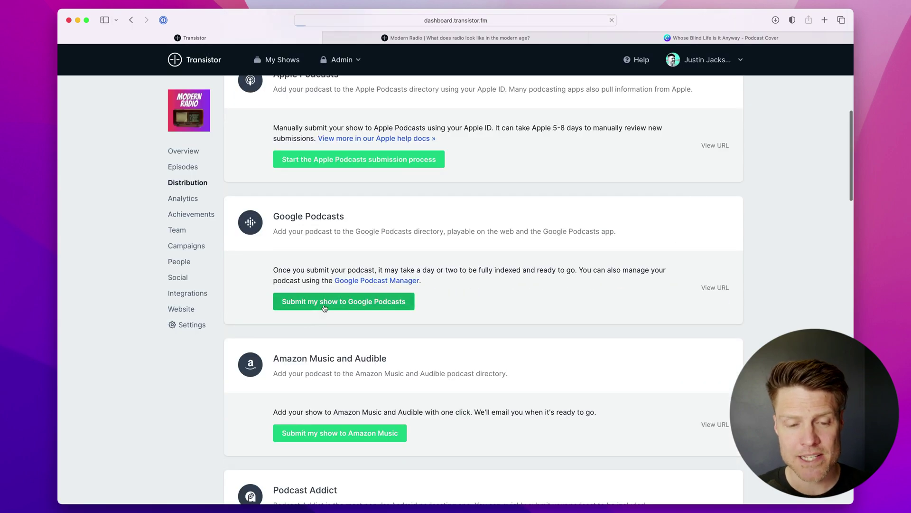
{"action": "scroll", "coordinate": [323, 252], "scroll_direction": "down", "scroll_amount": 4}
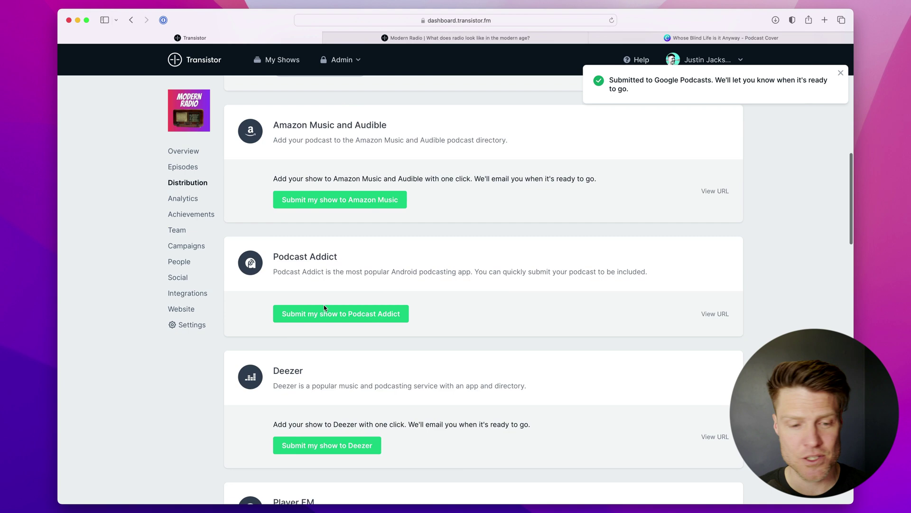
{"action": "scroll", "coordinate": [328, 253], "scroll_direction": "up", "scroll_amount": 2}
{"action": "left_click", "coordinate": [330, 247]}
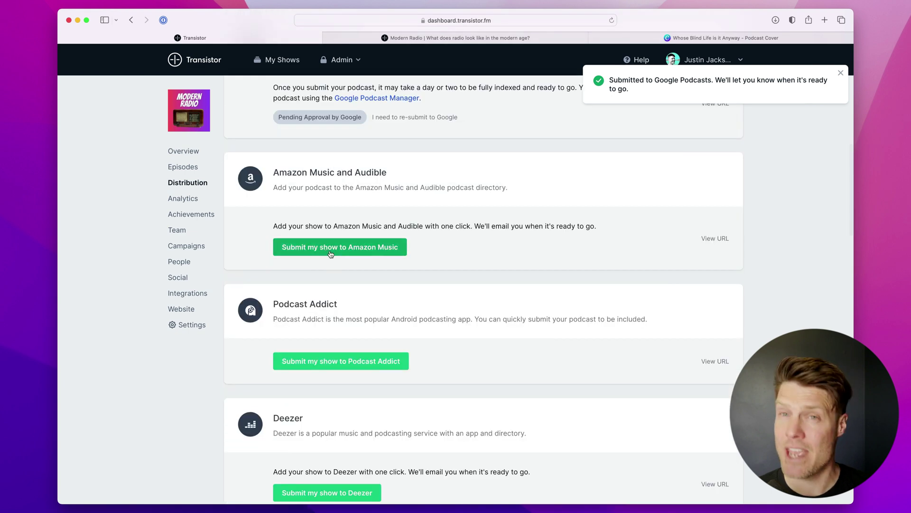
{"action": "scroll", "coordinate": [334, 249], "scroll_direction": "down", "scroll_amount": 1}
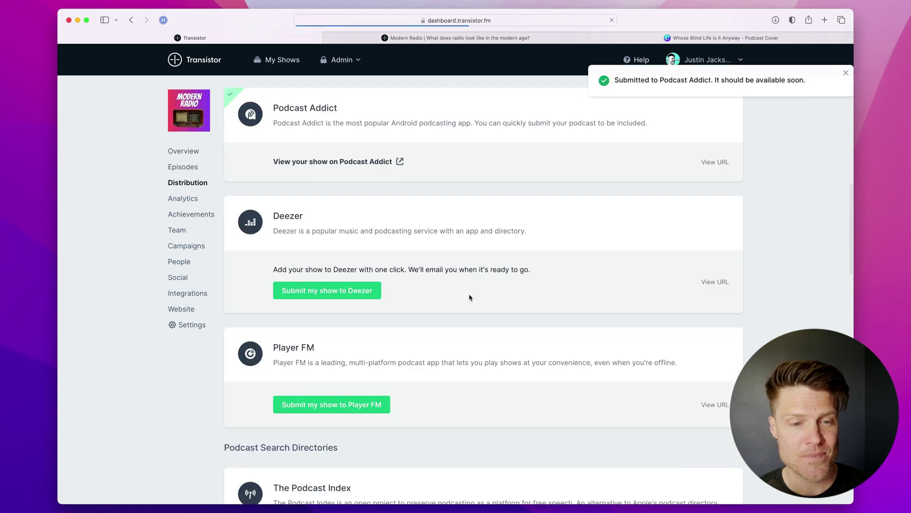
{"action": "scroll", "coordinate": [469, 300], "scroll_direction": "down", "scroll_amount": 1}
- Submit the show to Deezer, Player FM, The Podcast Index, Podchaser and Listen Notes
{"action": "left_click", "coordinate": [338, 258]}
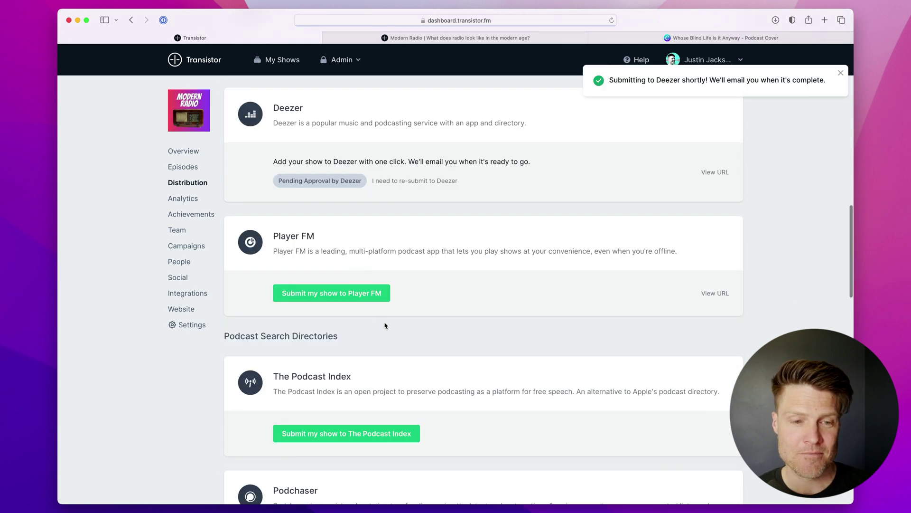
{"action": "left_click", "coordinate": [364, 293]}
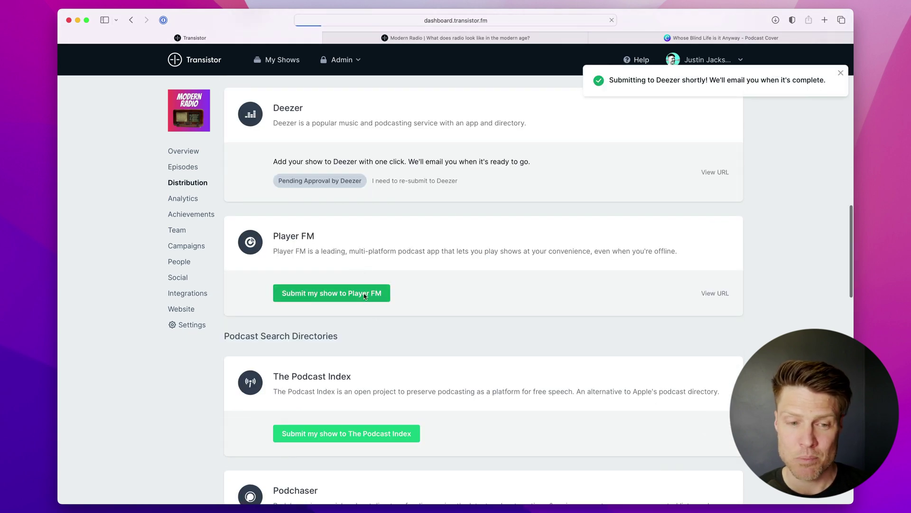
{"action": "scroll", "coordinate": [364, 301], "scroll_direction": "down", "scroll_amount": 4}
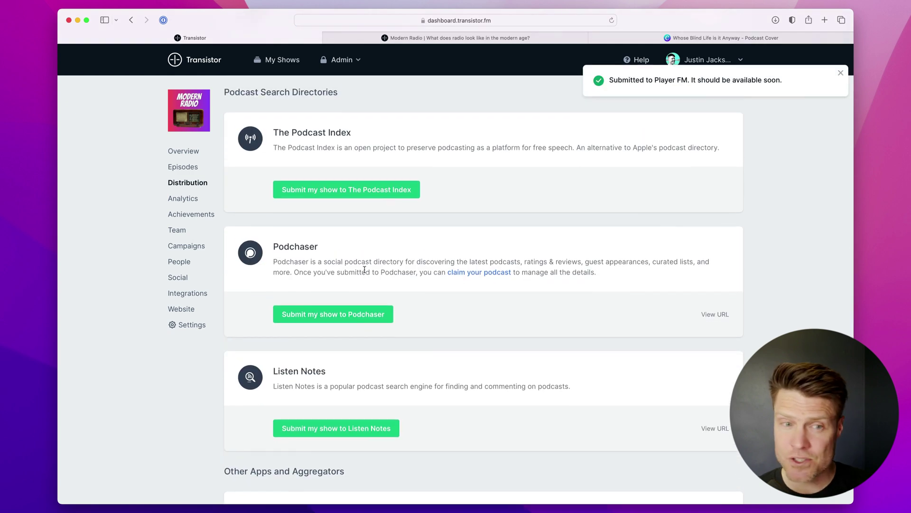
{"action": "left_click", "coordinate": [354, 196]}
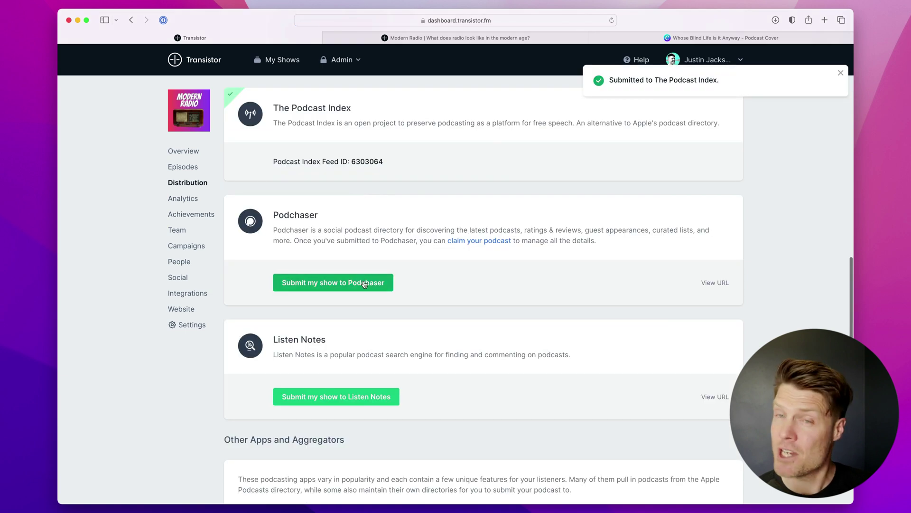
{"action": "left_click", "coordinate": [364, 283]}
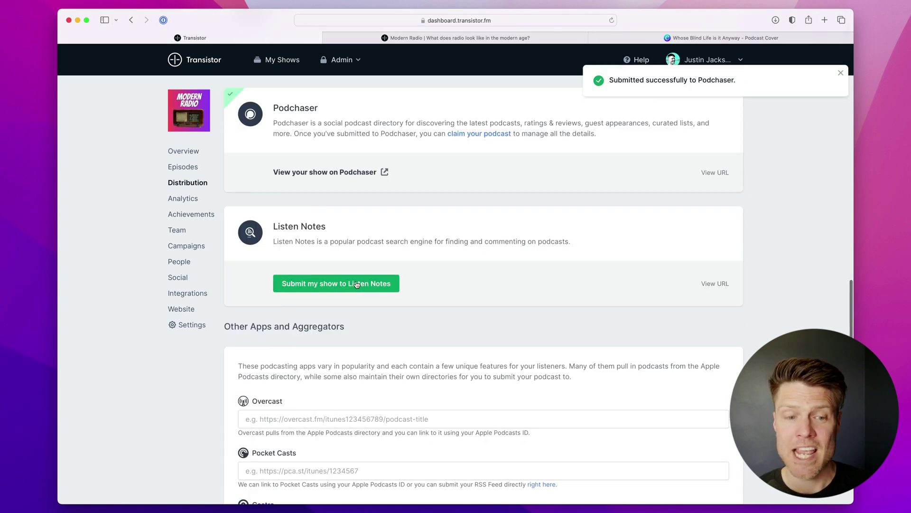
{"action": "left_click", "coordinate": [357, 285]}
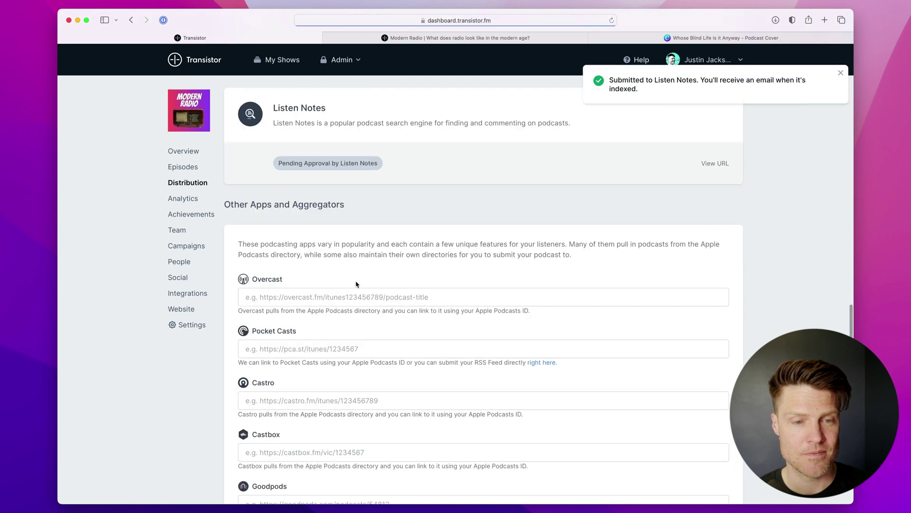
{"action": "scroll", "coordinate": [357, 285], "scroll_direction": "up", "scroll_amount": 7}
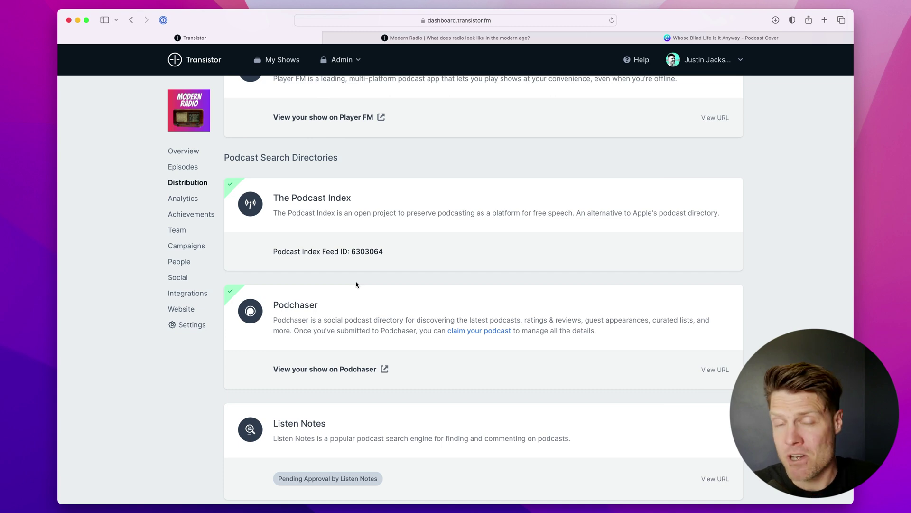
{"action": "scroll", "coordinate": [357, 284], "scroll_direction": "up", "scroll_amount": 15}
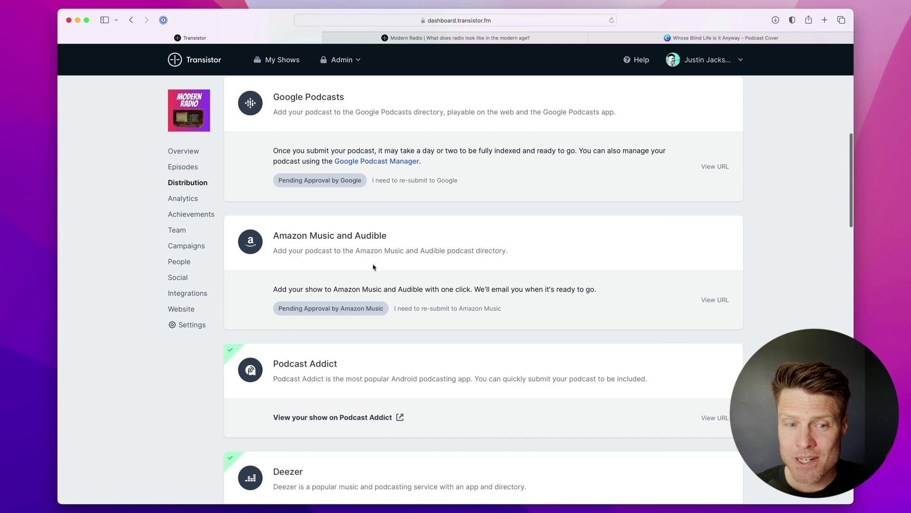
{"action": "scroll", "coordinate": [372, 260], "scroll_direction": "up", "scroll_amount": 5}
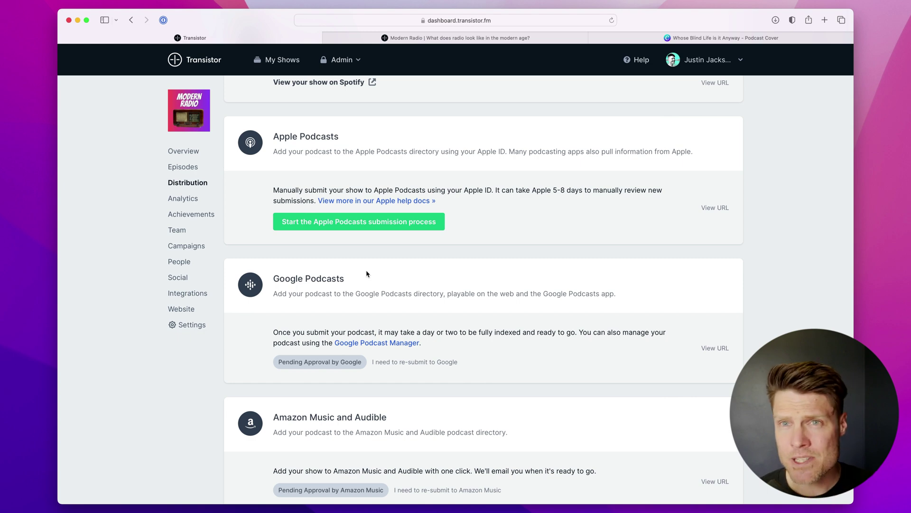
{"action": "scroll", "coordinate": [413, 308], "scroll_direction": "down", "scroll_amount": 15}
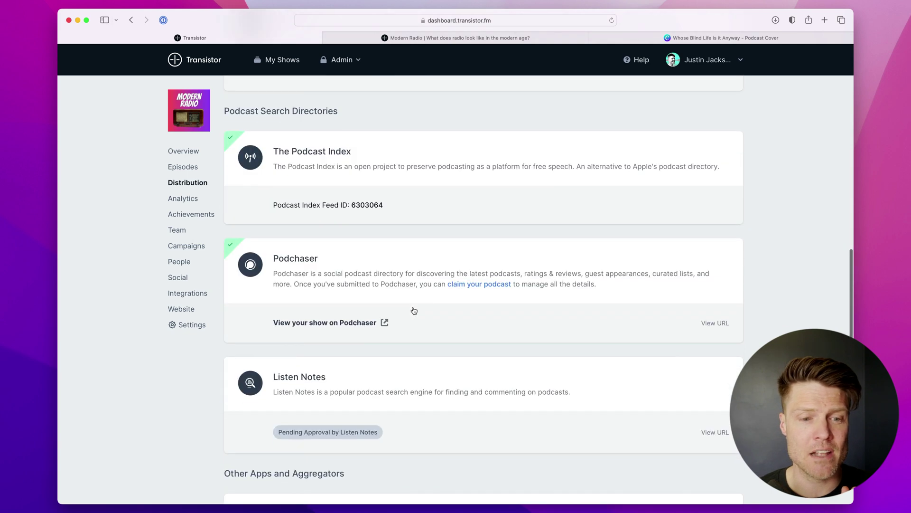
{"action": "scroll", "coordinate": [413, 308], "scroll_direction": "down", "scroll_amount": 6}
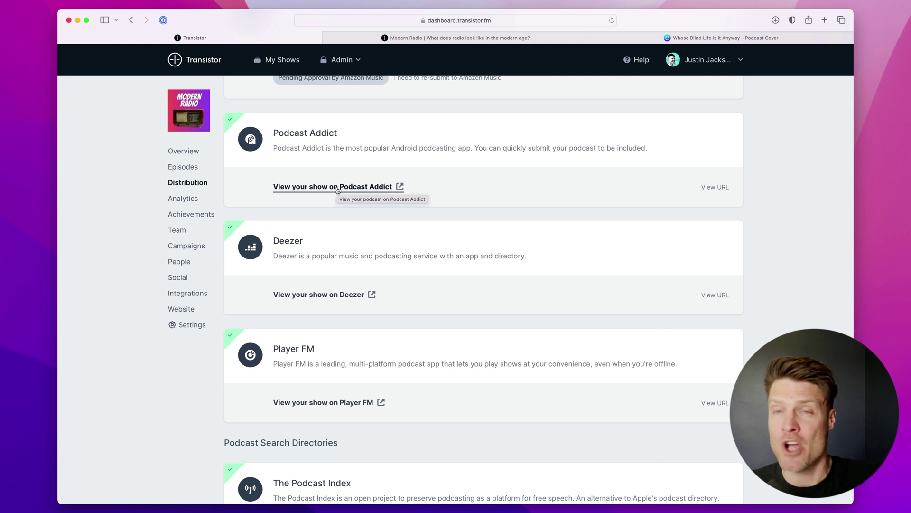
{"action": "left_click", "coordinate": [337, 187]}
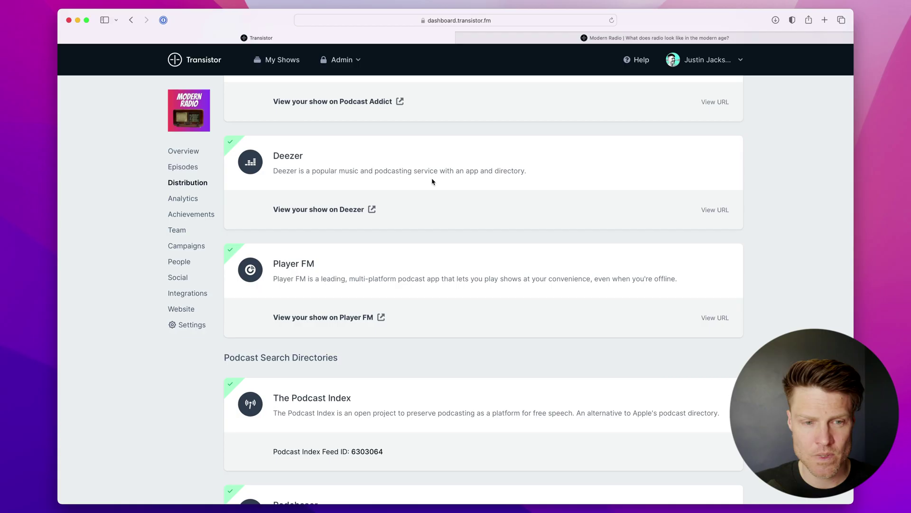
- Open Modern Radio's live Deezer listing in a new tab, then scroll back up the Distribution page
{"action": "left_click", "coordinate": [314, 210]}
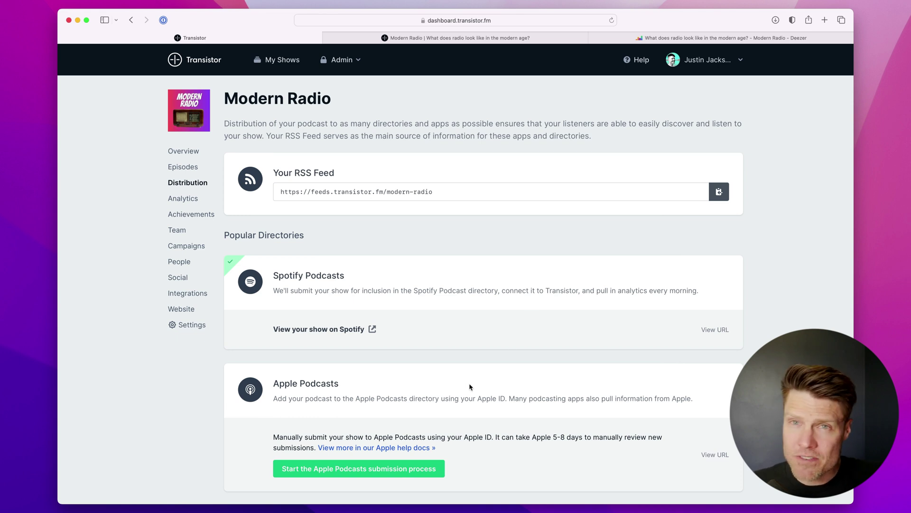
{"action": "scroll", "coordinate": [470, 387], "scroll_direction": "down", "scroll_amount": 2}
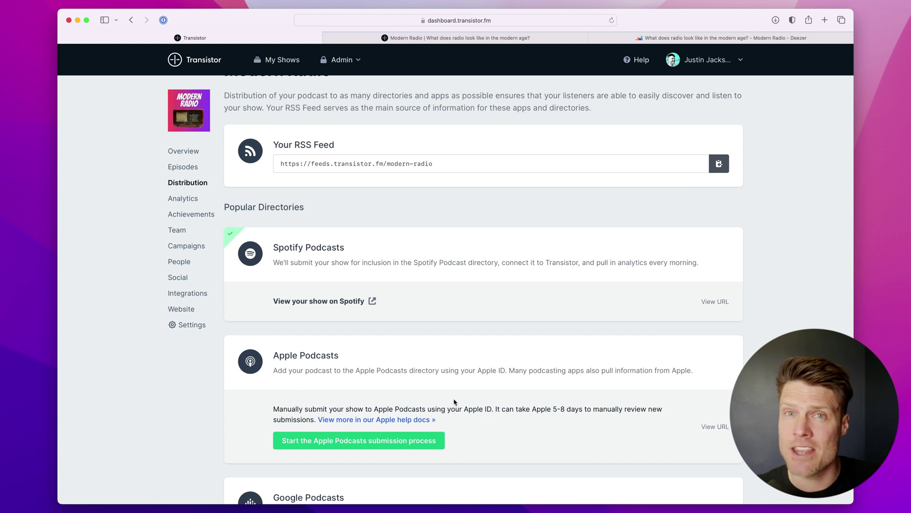
{"action": "scroll", "coordinate": [466, 347], "scroll_direction": "up", "scroll_amount": 2}
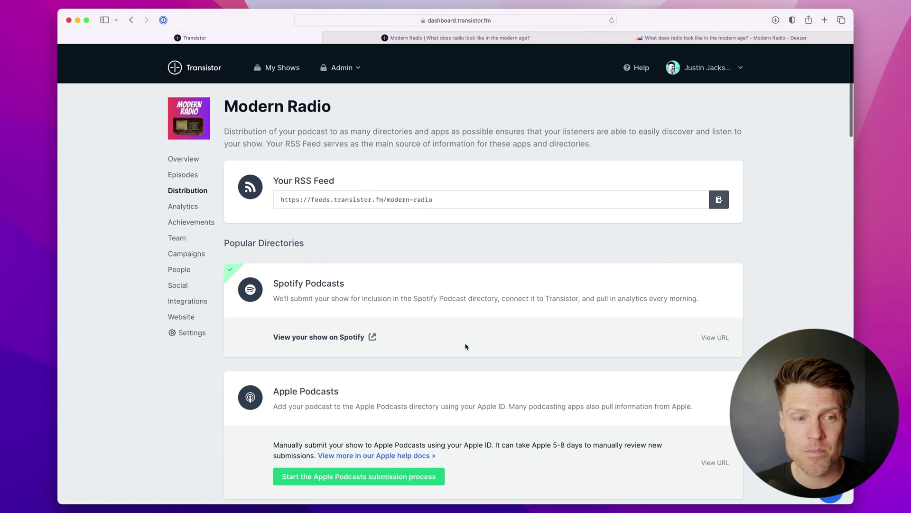